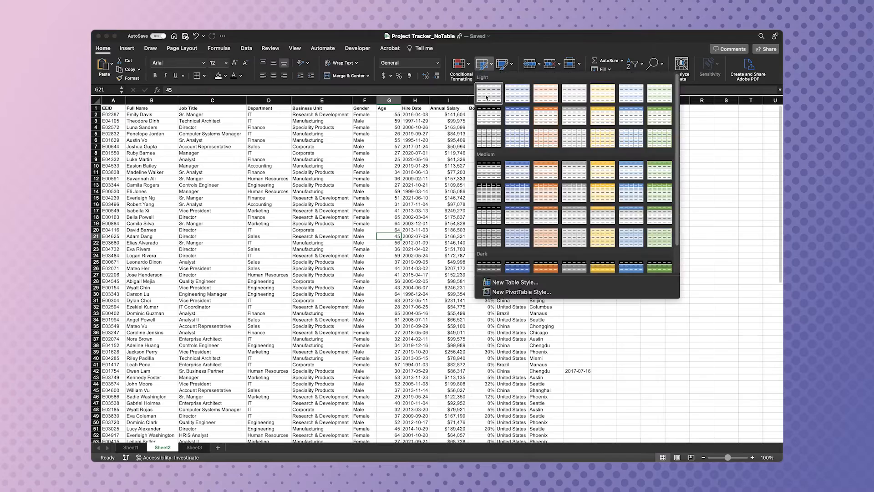
Format the Sheet2 data as a table and bring up the table styles for Sheet3.
click(468, 232)
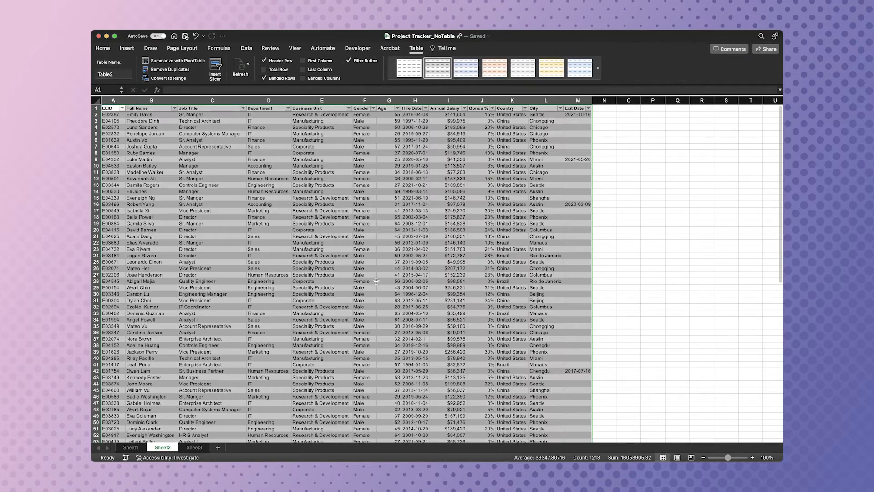
click(194, 447)
click(483, 67)
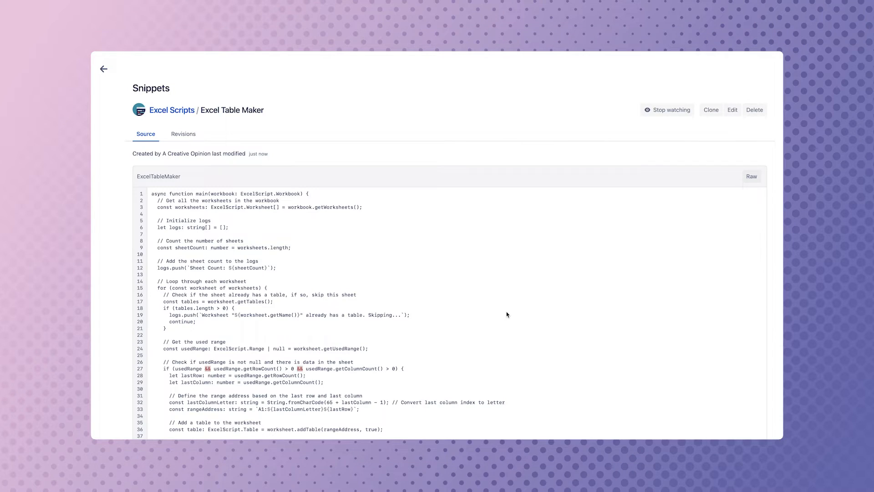
Review the Excel Table Maker snippet and copy its entire script code.
scroll(506, 312, down, 3)
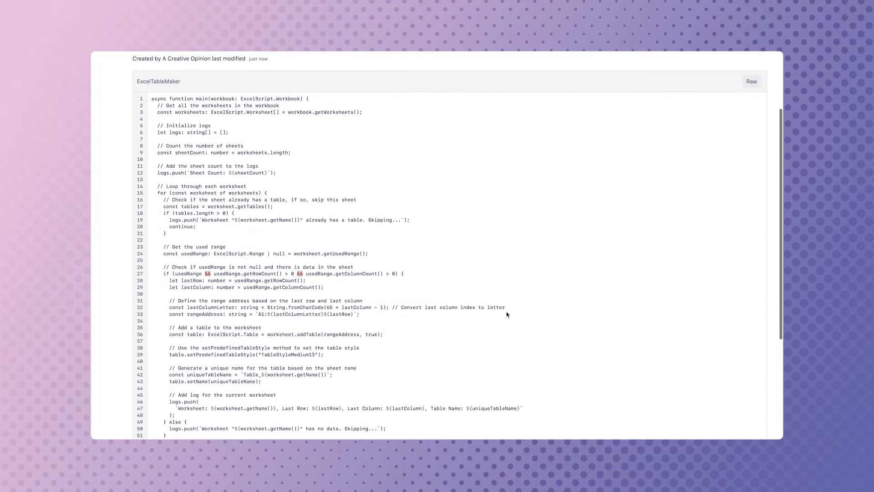
scroll(506, 312, down, 3)
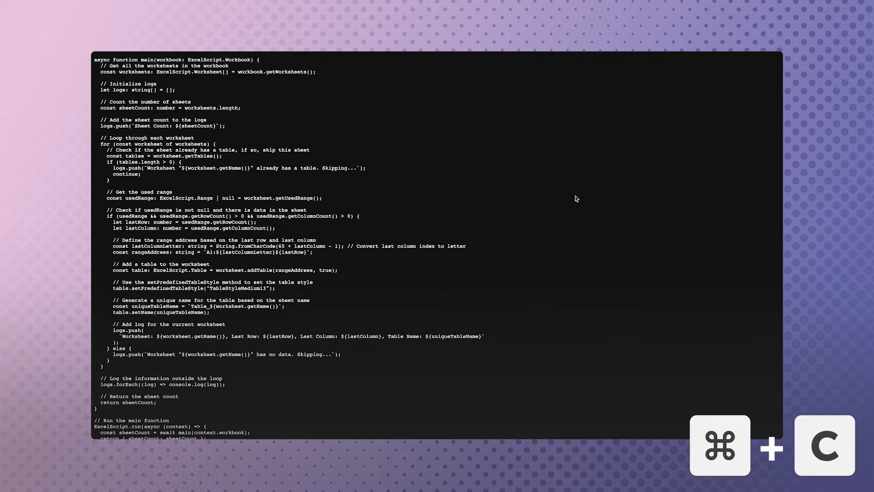
key(super+a)
key(super+c)
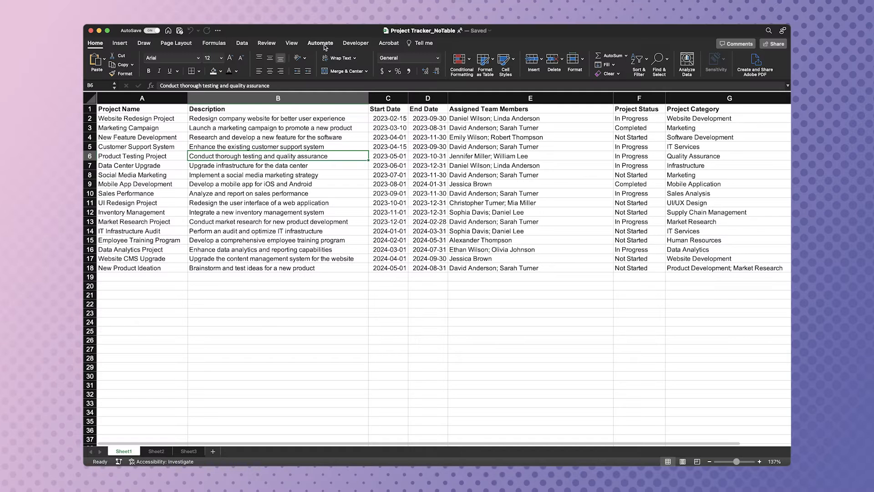
In Excel, create a new Office Script in the Project Tracker_NoTable workbook and replace its default code with the copied code.
click(320, 43)
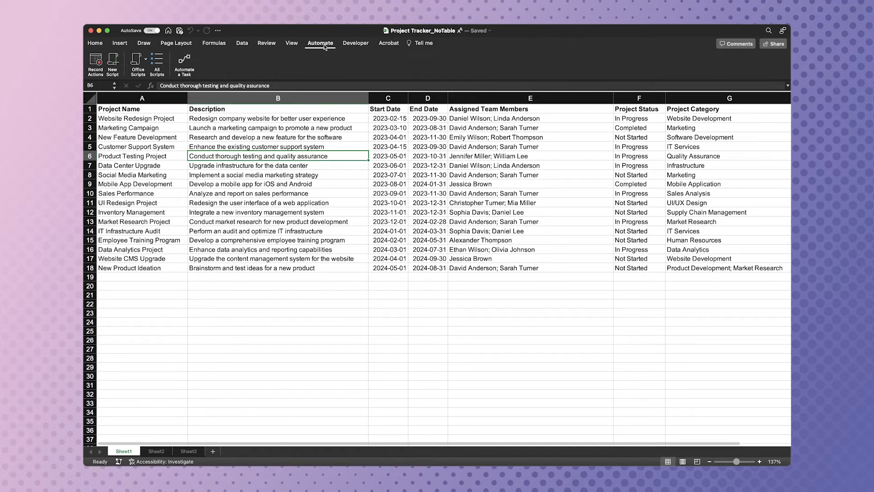
click(116, 64)
click(749, 167)
key(ctrl+a)
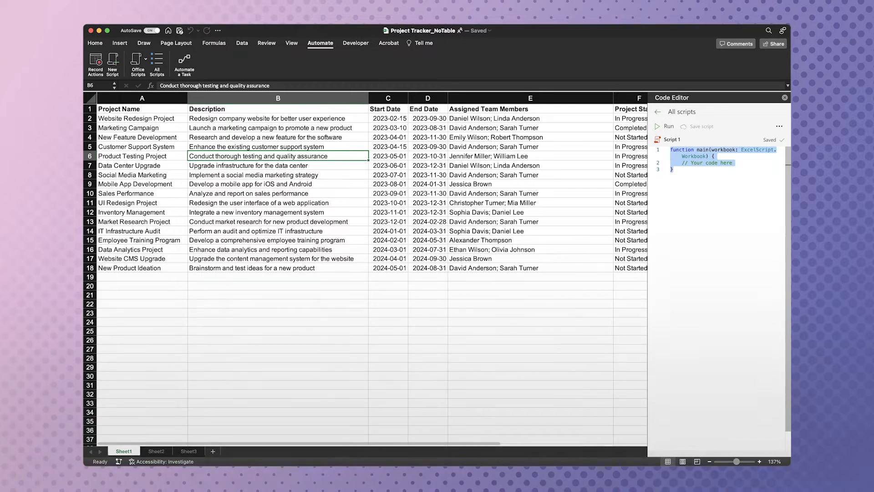
key(ctrl+v)
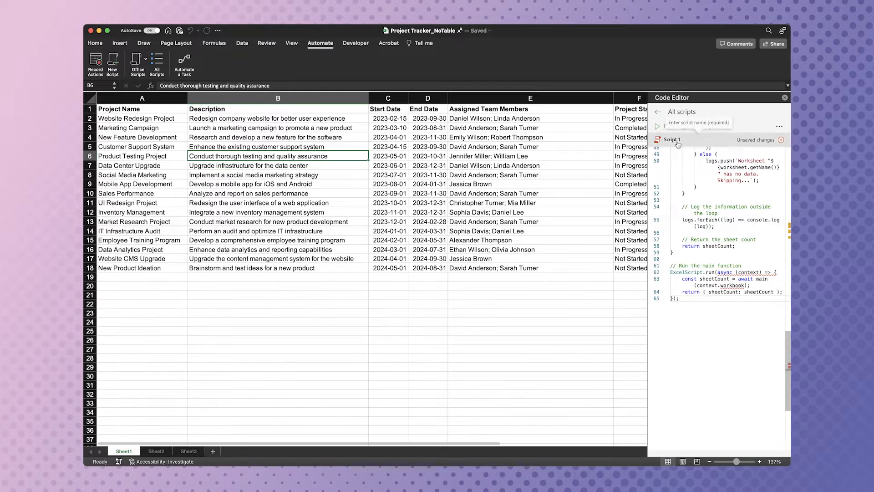
Name the new script "Make Tables" and save it.
click(698, 126)
text(Make Tables)
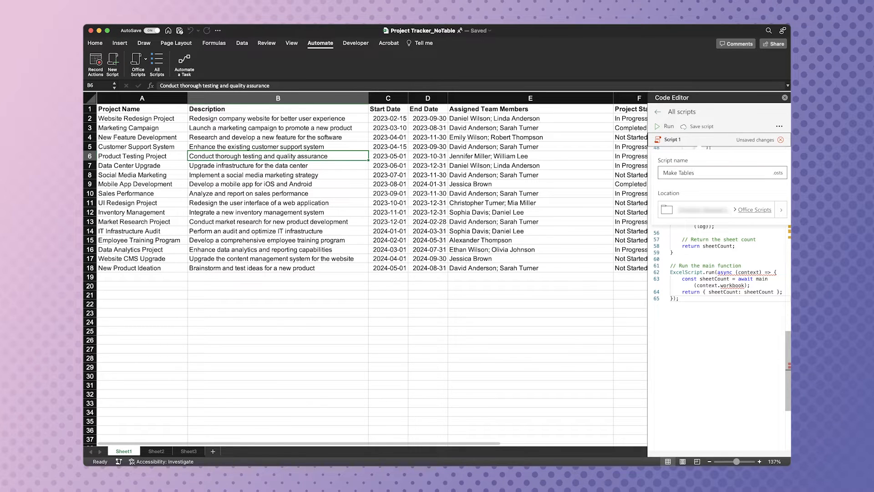
click(703, 127)
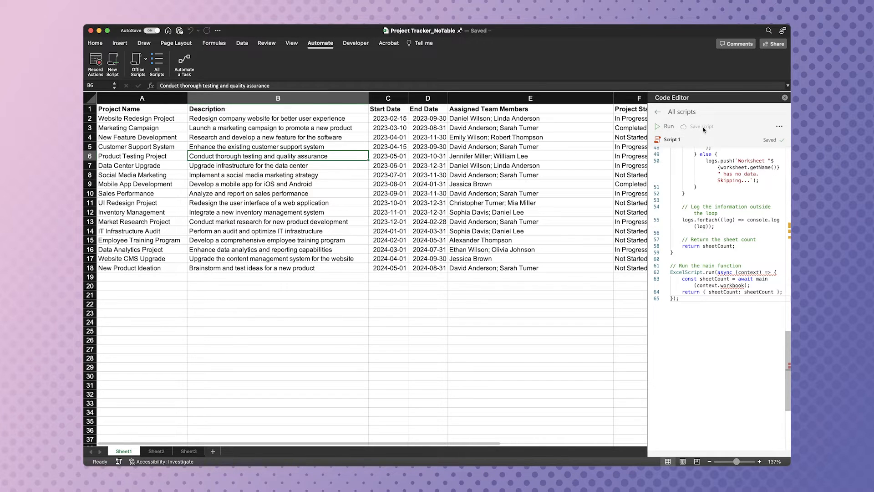
Run the Make Tables script and check the resulting tables on Sheet2 and Sheet3.
click(668, 127)
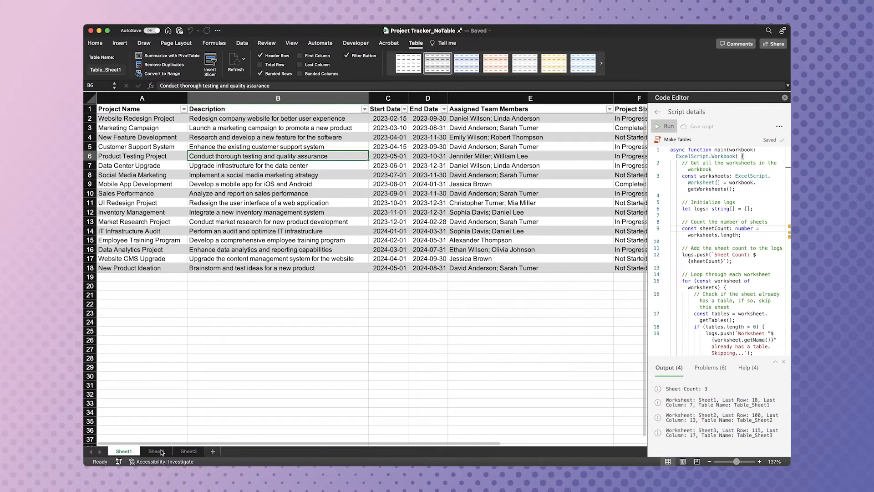
click(159, 451)
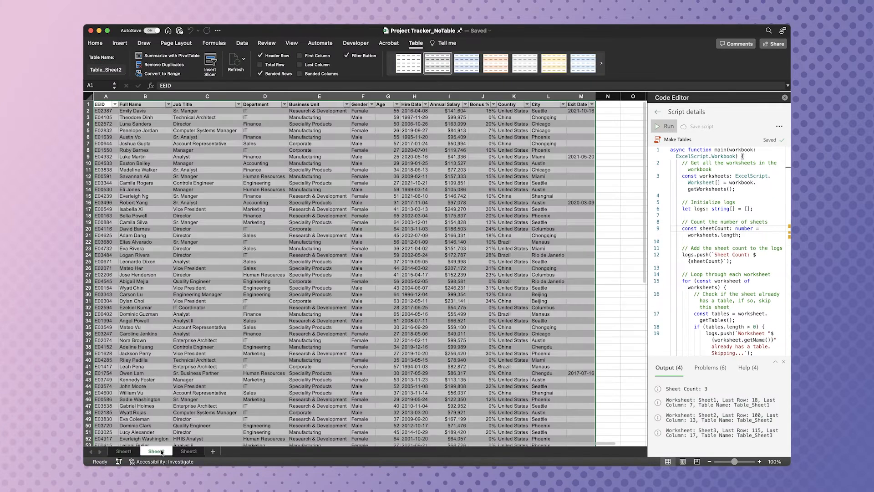
click(187, 451)
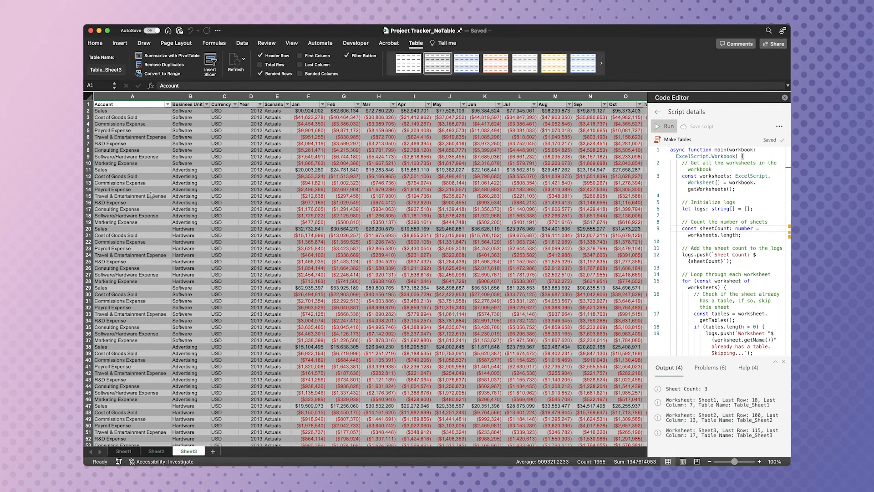
click(114, 85)
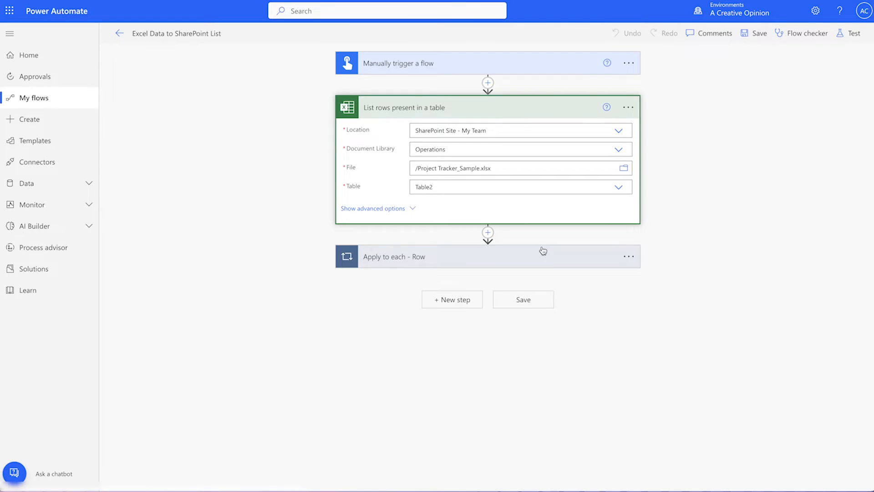
In Power Automate, create an instant cloud flow named "Import Data to SharePoint List" with the SharePoint "For a selected file" trigger.
click(64, 121)
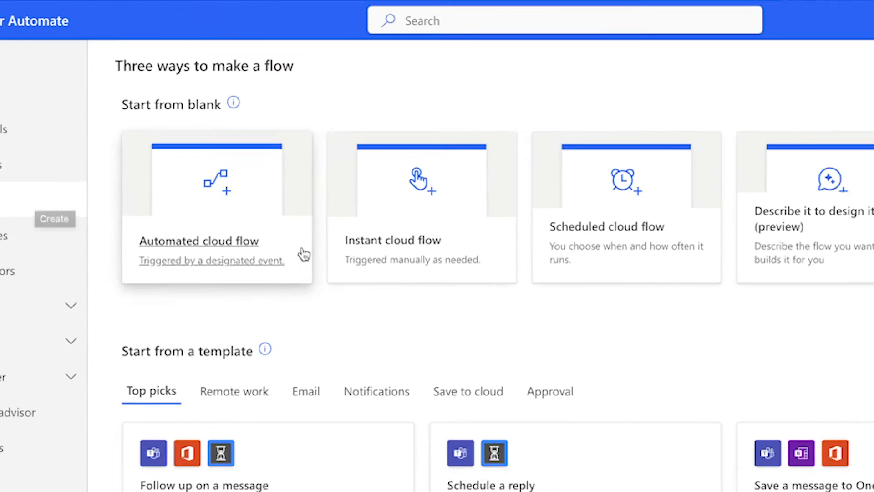
click(455, 257)
text(Import Data to SharePoint)
scroll(627, 264, down, 2)
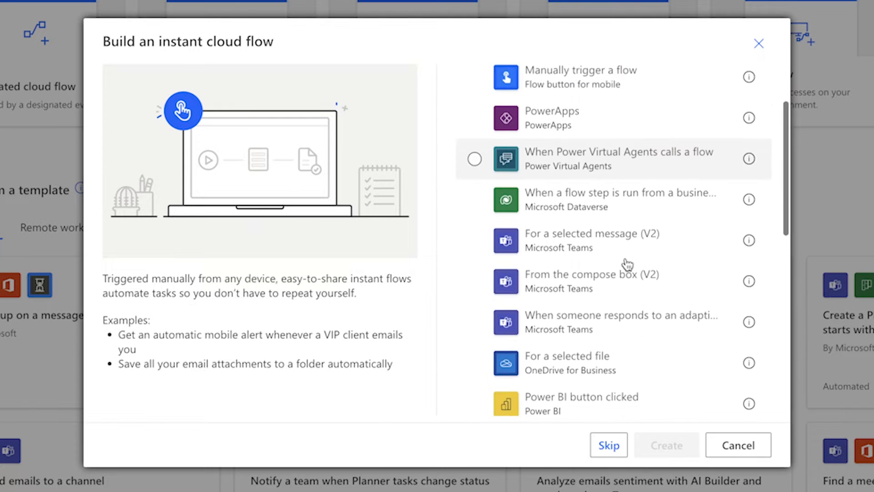
scroll(627, 264, down, 4)
click(595, 253)
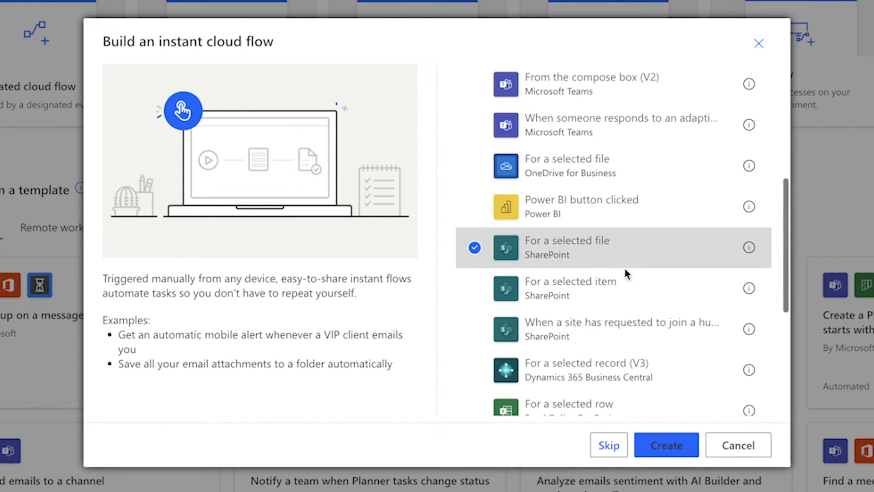
click(667, 445)
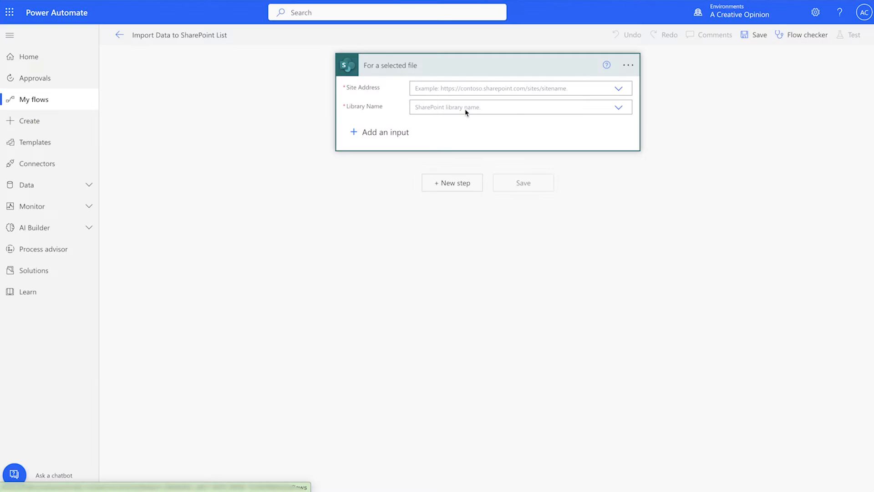
Set the trigger to the My Team site and Operations library, and add an Excel Online (Business) Run script action.
click(619, 110)
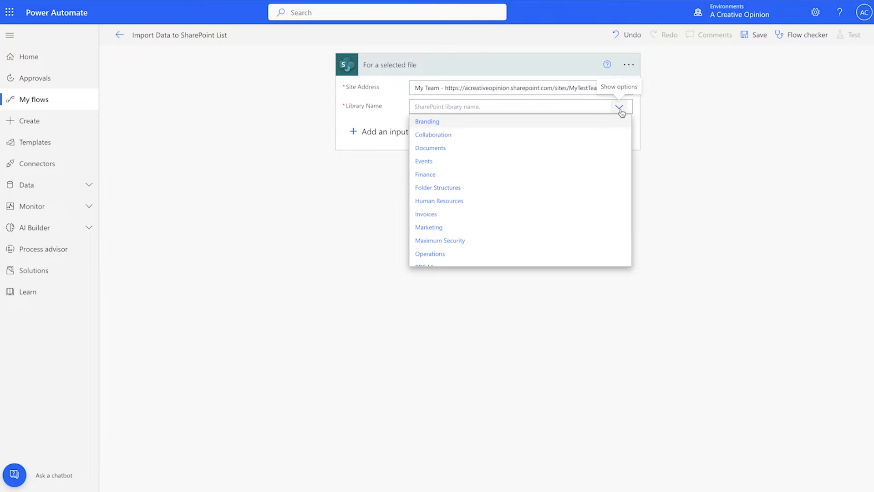
click(455, 253)
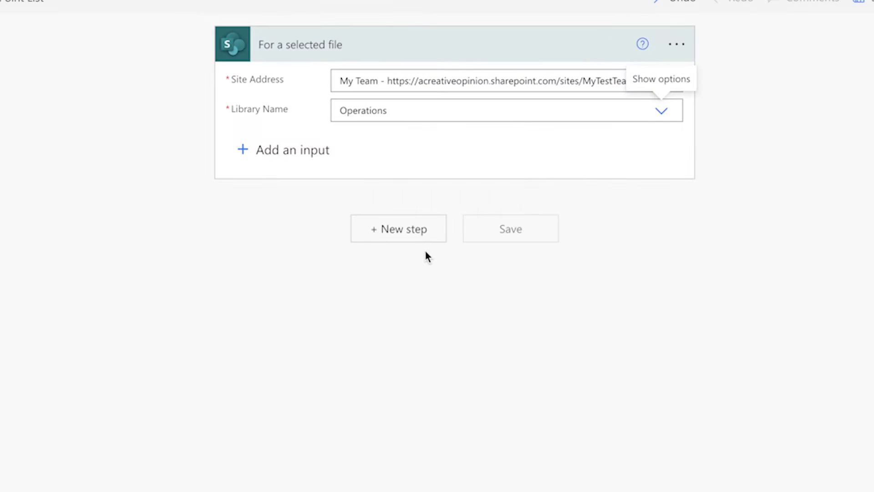
click(405, 232)
text(run script)
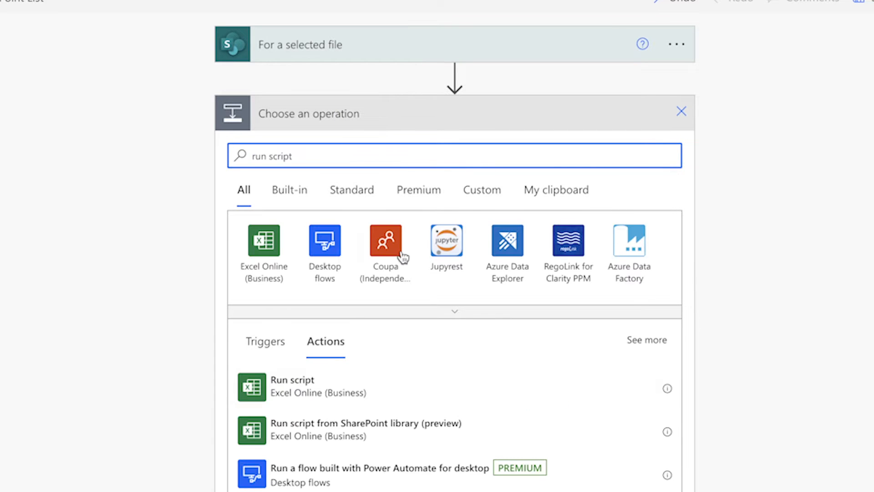
click(515, 381)
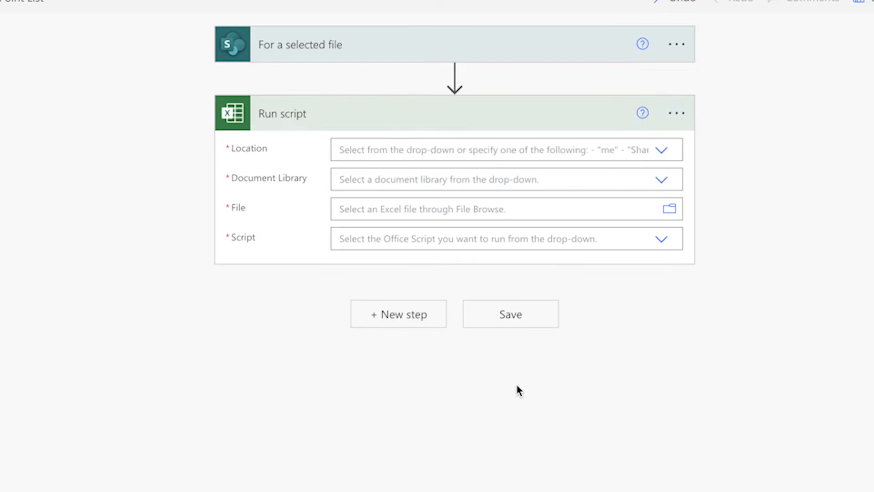
Configure Run script with location SharePoint Site - My Team, library Operations, the dynamic fileName as file, and the Make Tables script.
click(660, 182)
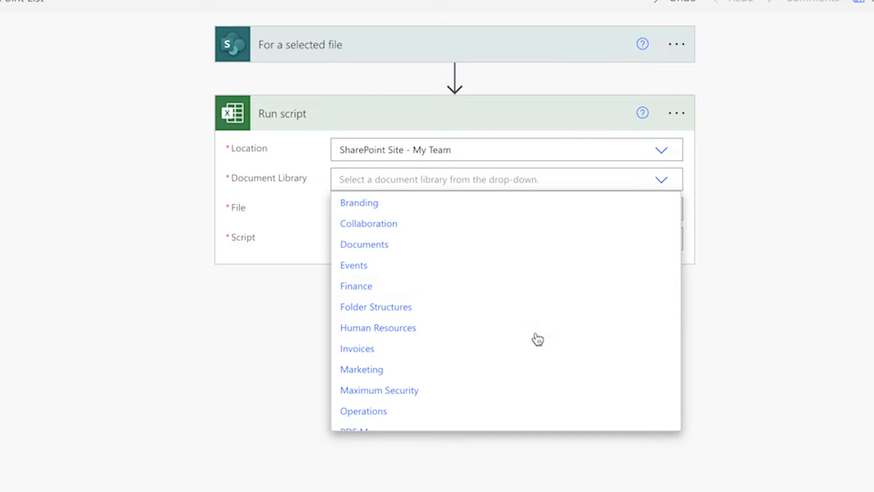
click(492, 412)
click(521, 209)
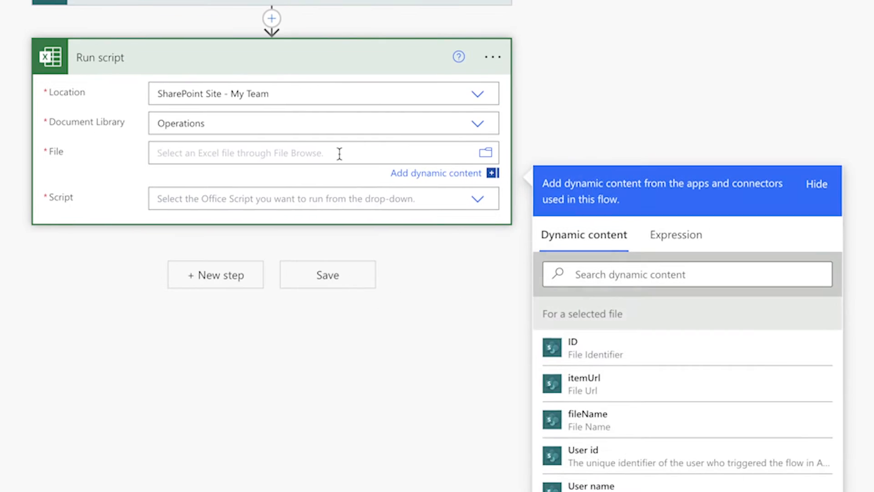
click(622, 415)
click(477, 198)
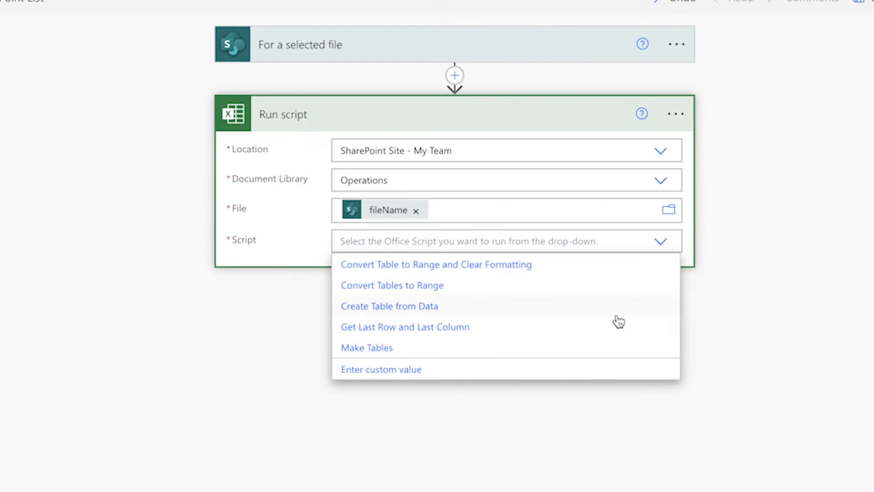
click(588, 352)
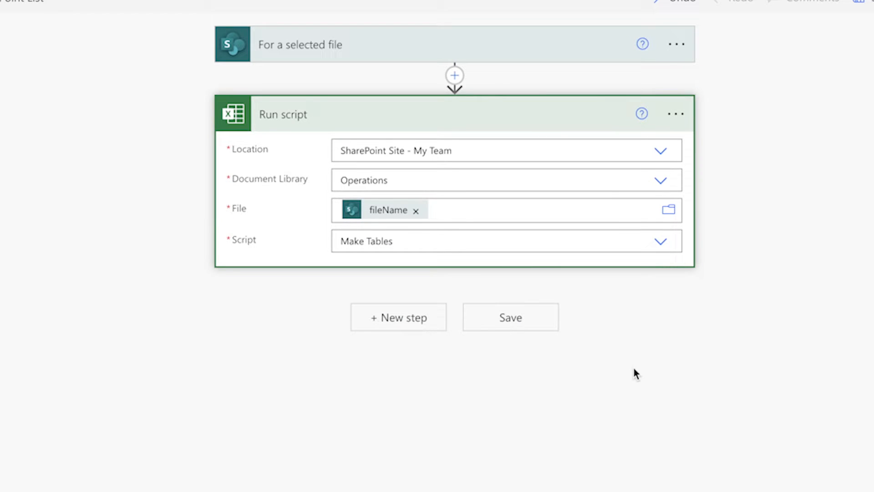
Add a Compose action renamed "Compose - Sheet Count" with the Run script result as its input.
click(403, 324)
text(Compose)
click(363, 461)
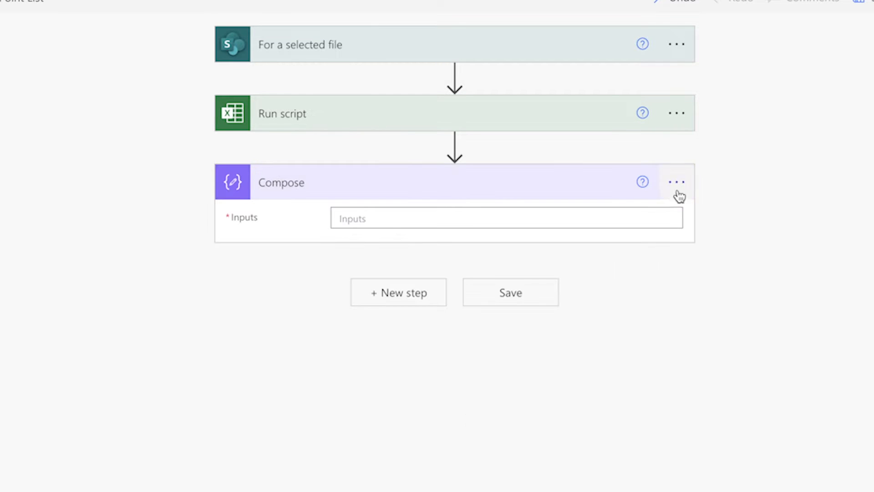
click(676, 182)
click(733, 225)
text(- Sheet Count)
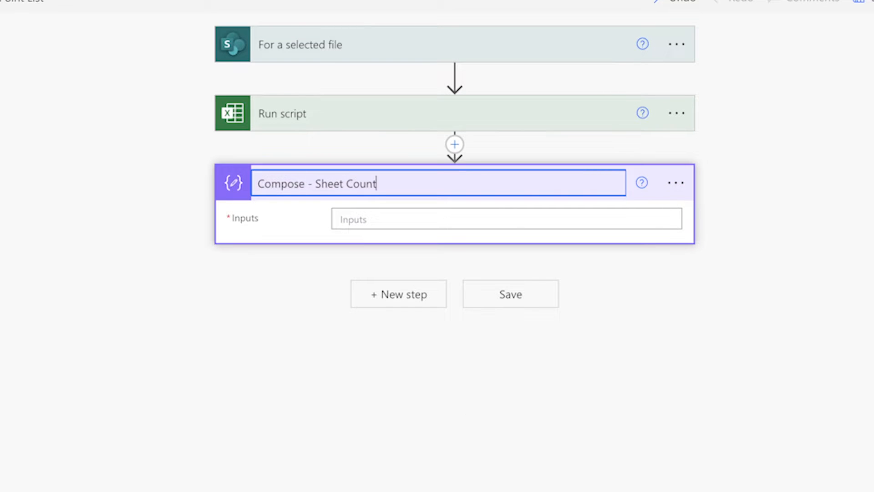
click(521, 218)
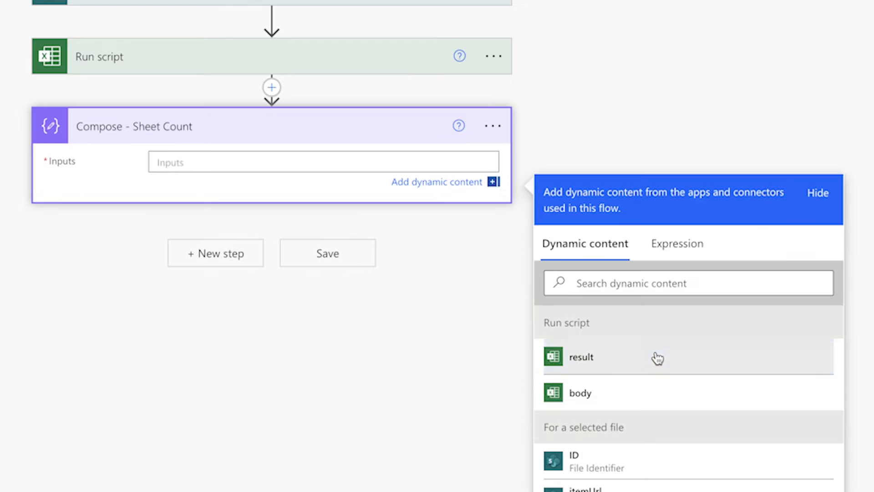
click(657, 358)
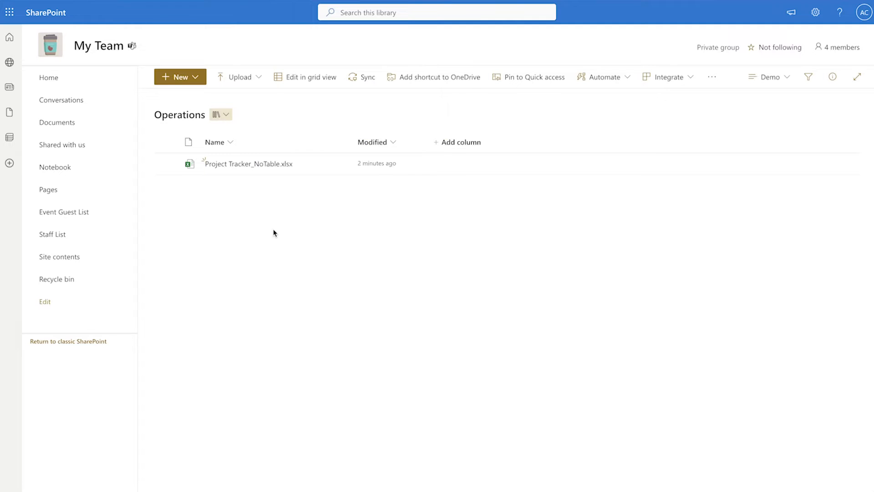
In SharePoint, review the sheets of Project Tracker_NoTable.xlsx in the Operations library and run the Import Data to SharePoint List flow on it.
click(245, 165)
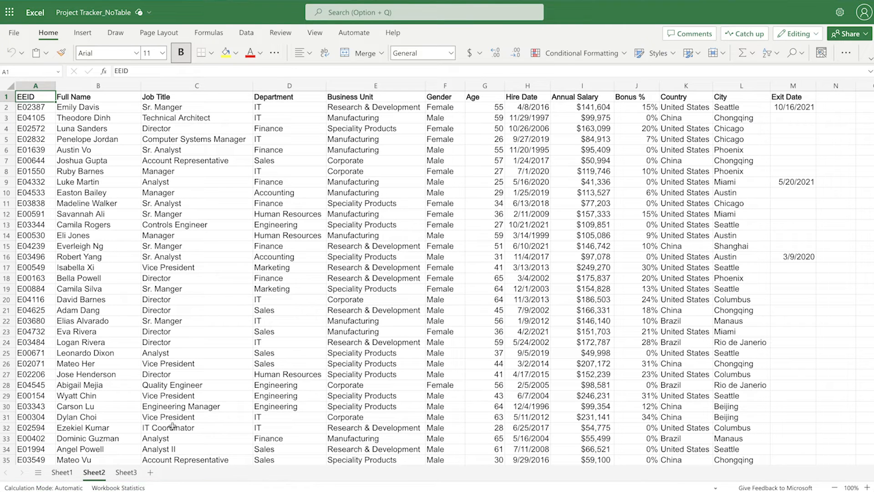
click(126, 472)
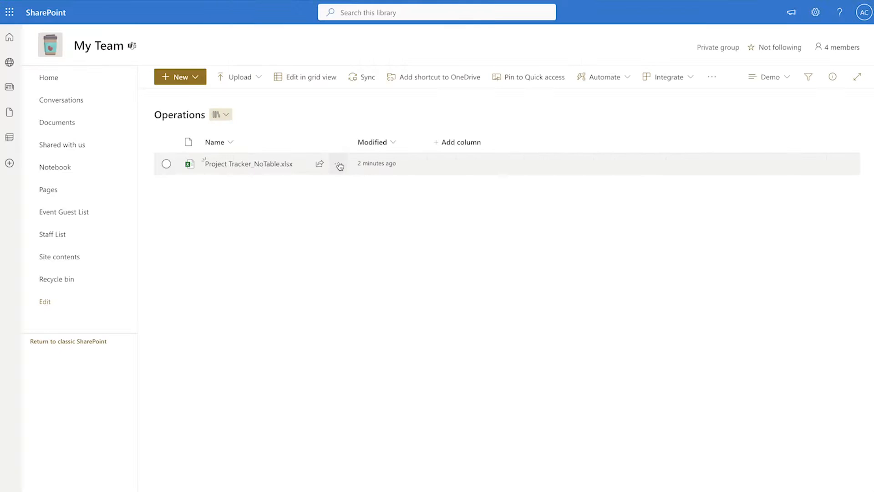
click(337, 165)
mouse_move(396, 279)
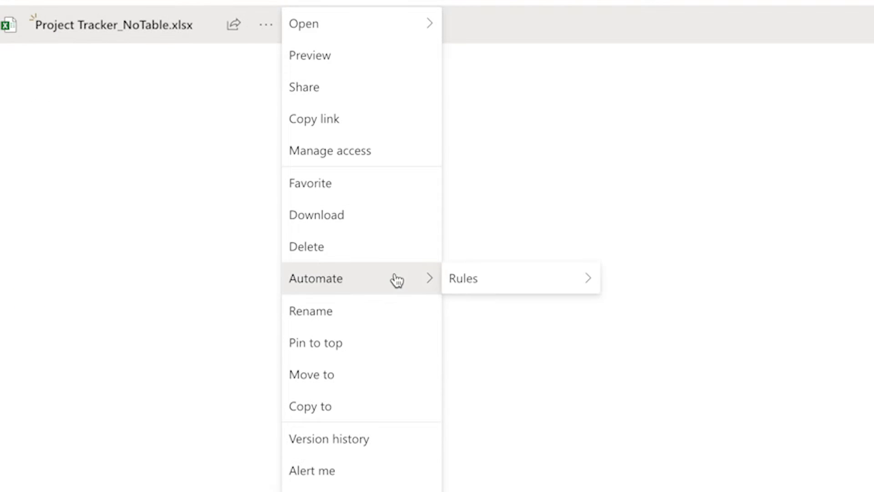
click(513, 314)
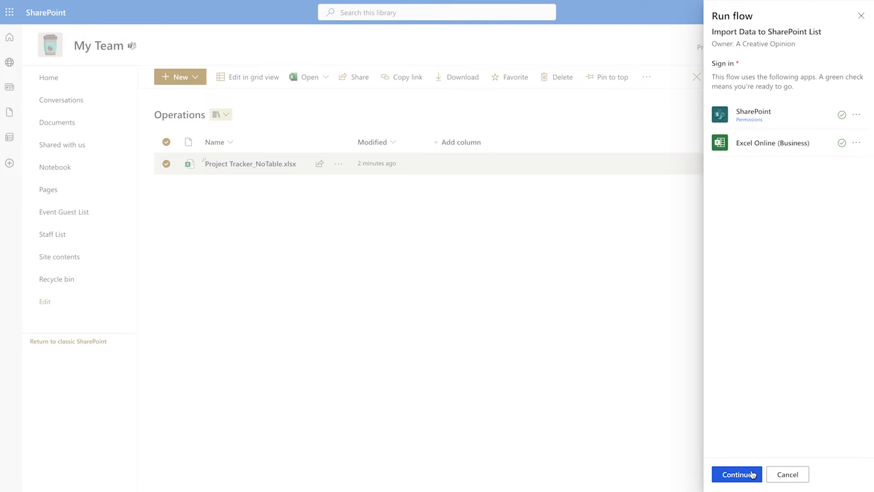
click(752, 474)
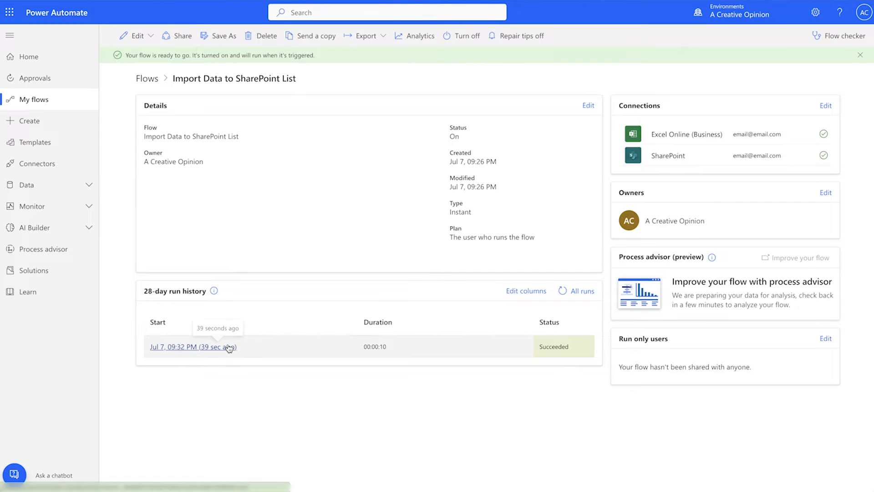
Open the latest run of the Import Data to SharePoint List flow and inspect the Compose - Sheet Count action.
click(229, 347)
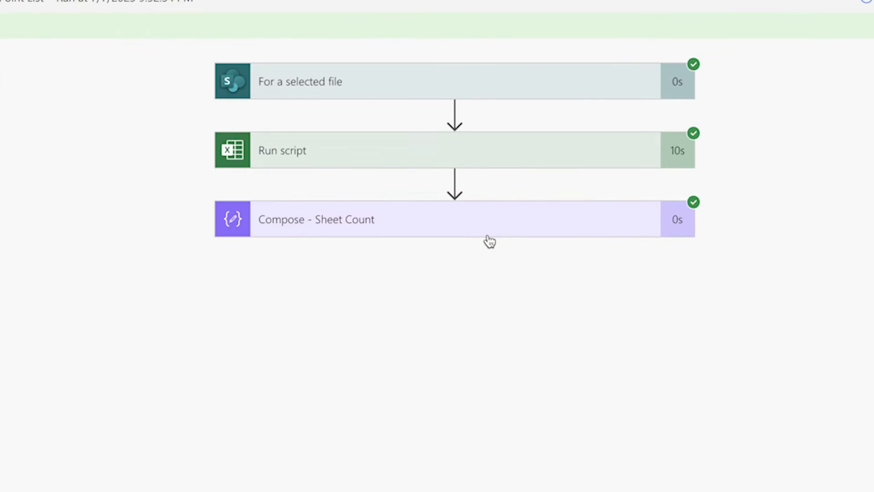
click(509, 187)
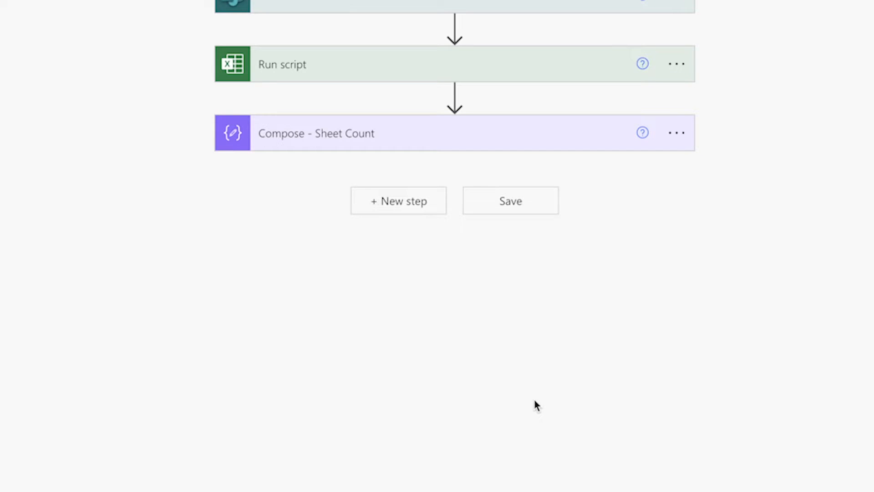
Add an Initialize variable action renamed "init varTablesReturned", with name varTablesReturned and type Integer.
click(416, 208)
text(init var)
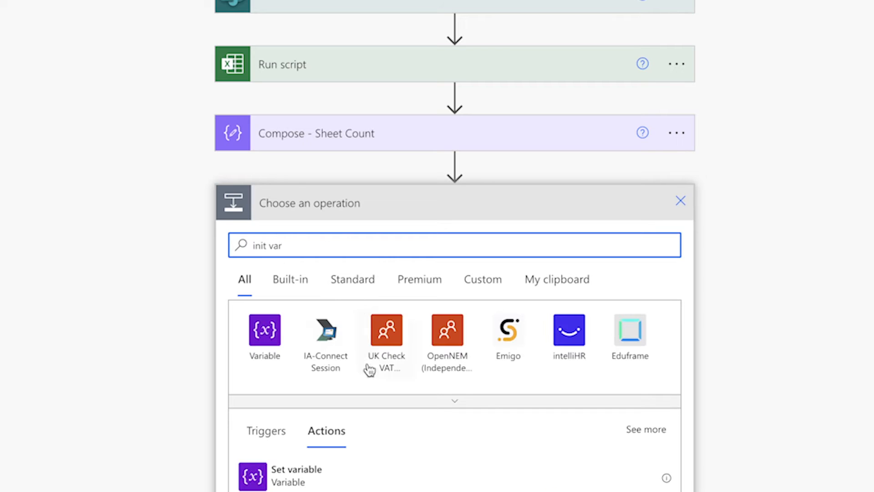
click(592, 491)
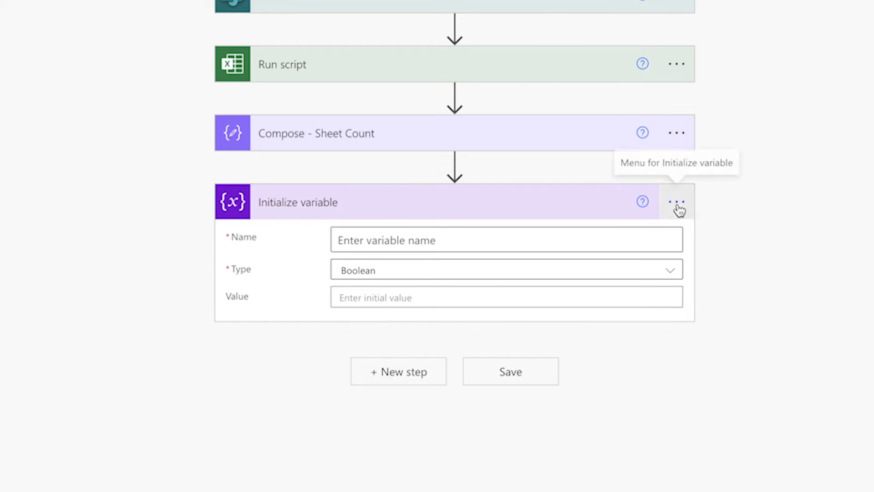
click(677, 205)
click(746, 257)
text(varTablesReturne)
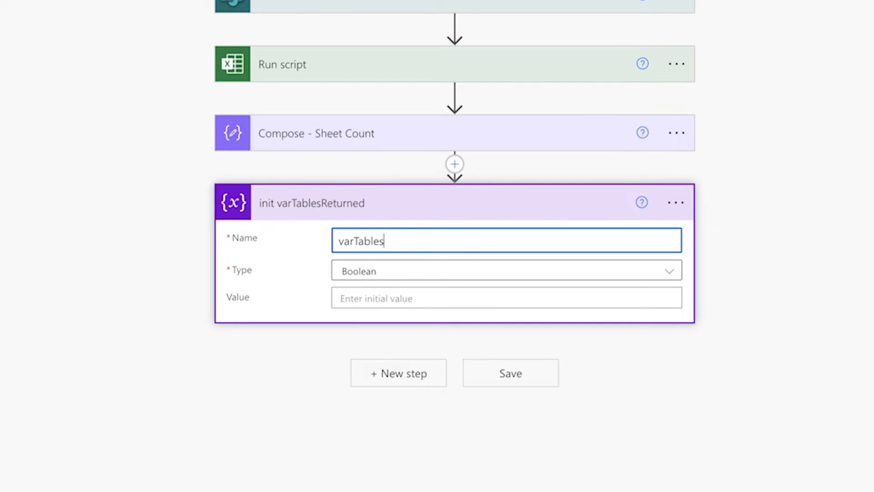
text(d)
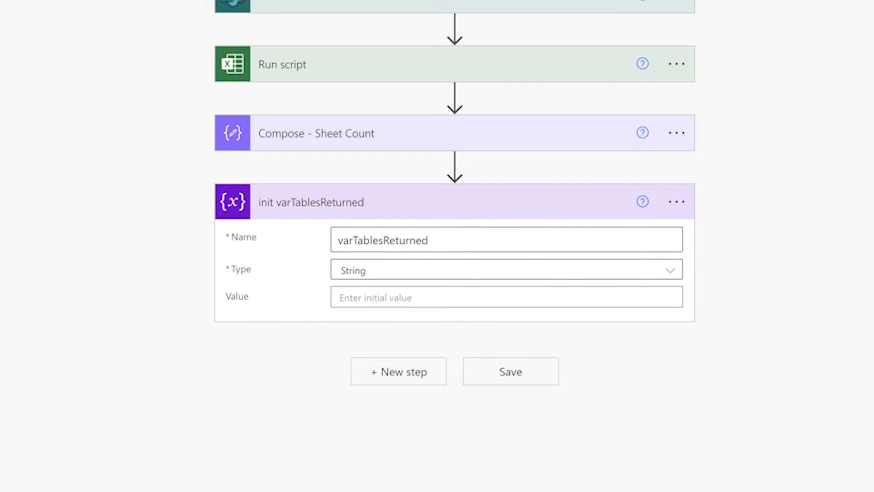
click(400, 272)
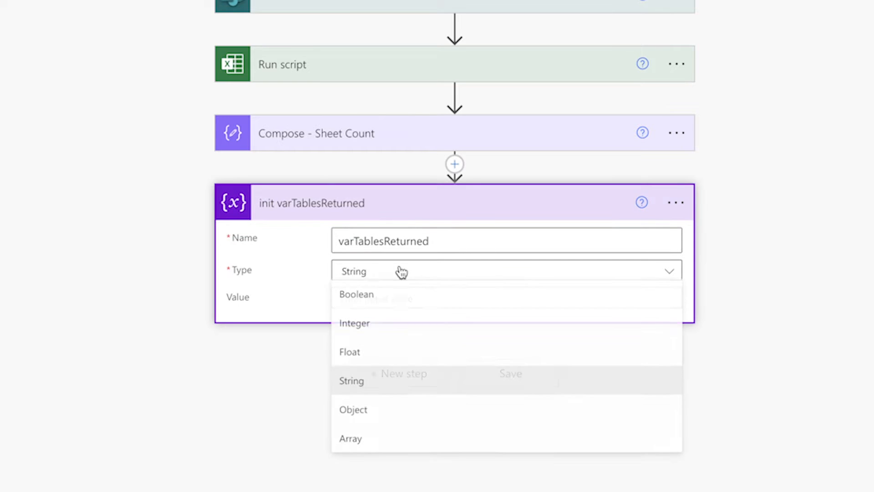
click(398, 329)
Add a Do until loop with the condition varTablesReturned is equal to the Compose - Sheet Count Outputs.
click(400, 370)
text(d)
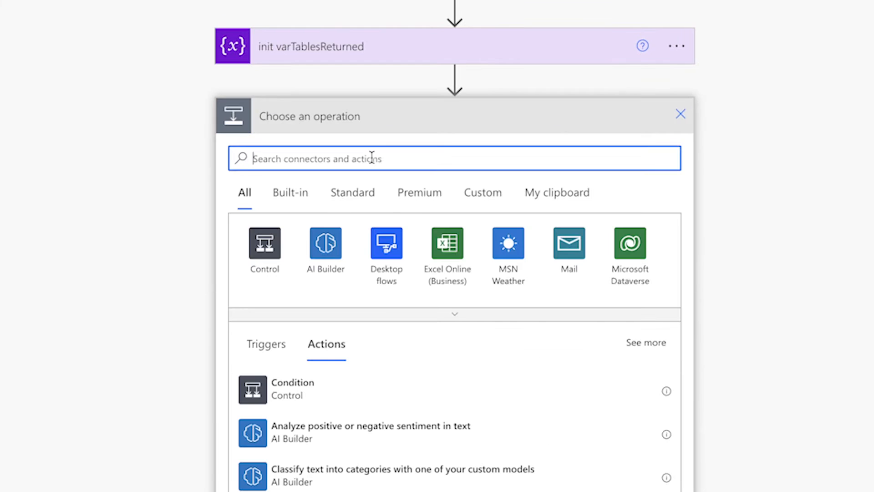
text(o until)
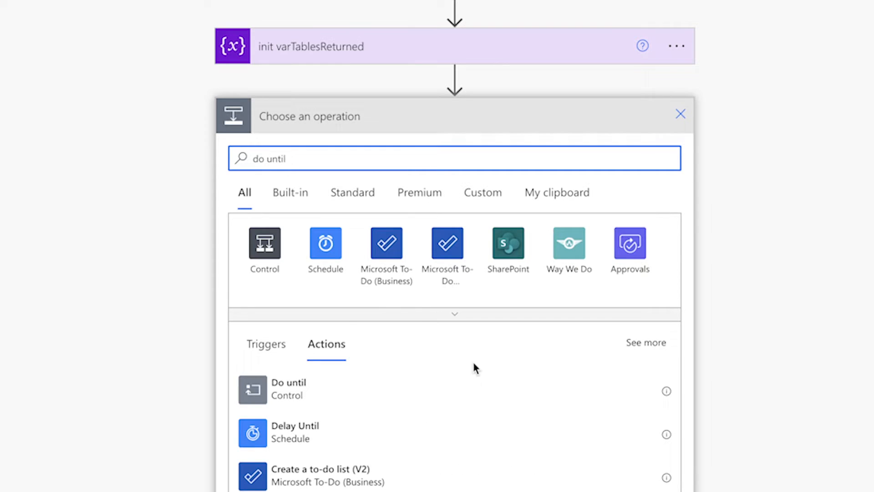
click(453, 388)
click(287, 155)
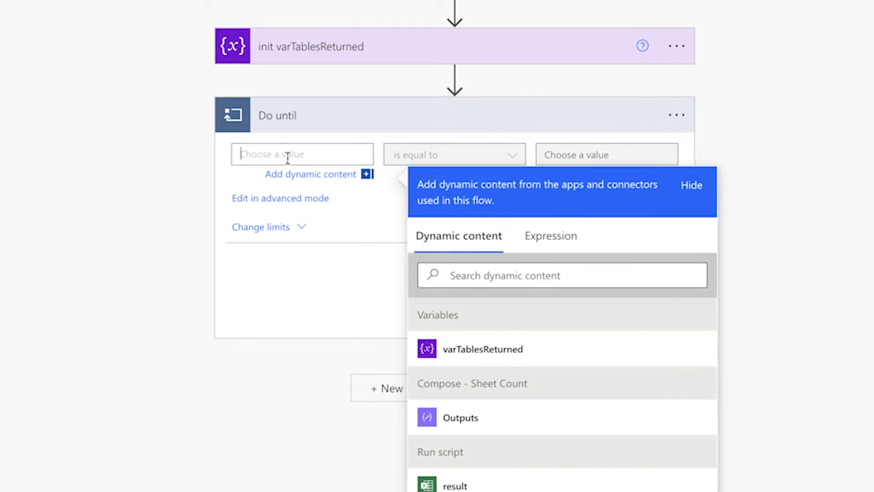
click(532, 357)
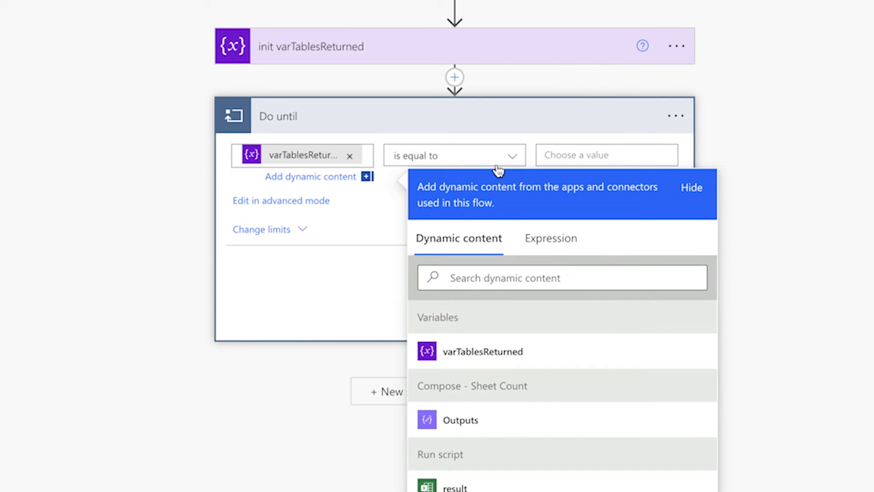
click(604, 154)
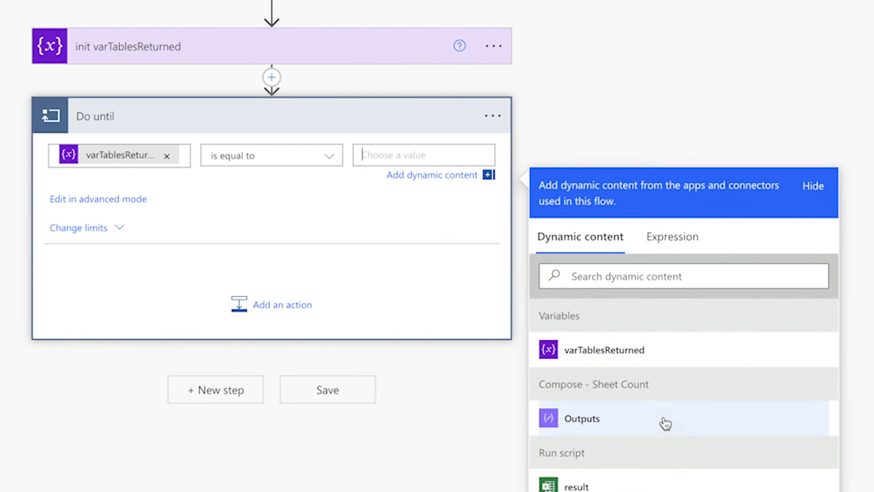
click(664, 422)
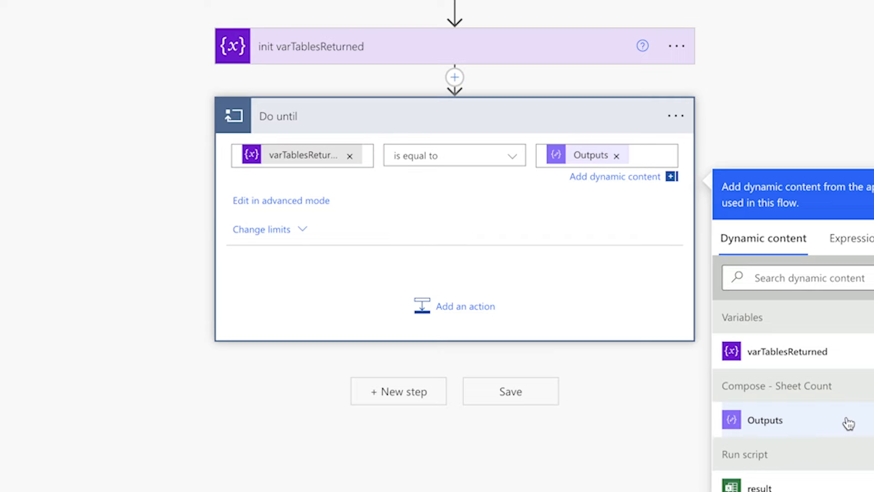
Change the Do until limits to a count of 3 and a timeout of PT30M.
click(300, 229)
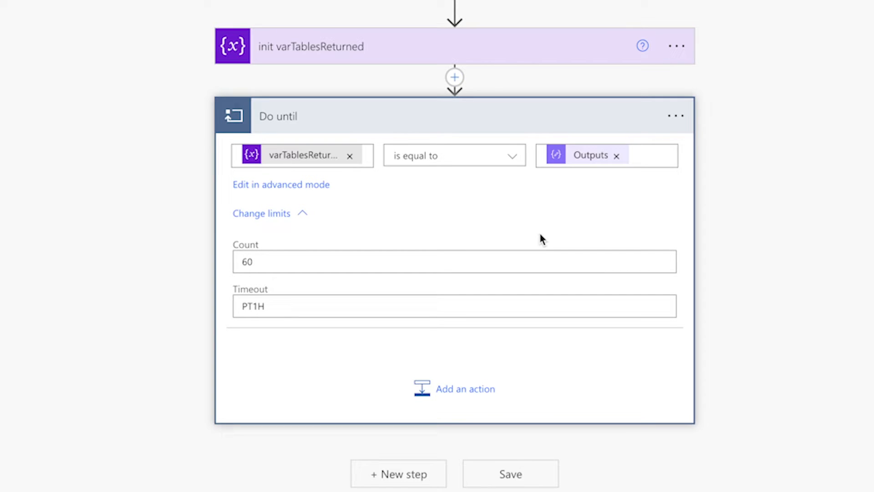
drag(304, 262, 240, 261)
text(3)
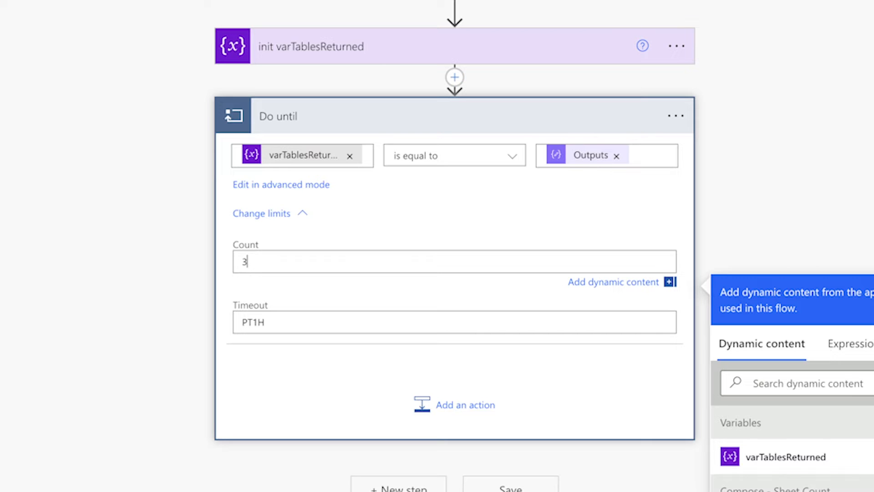
click(268, 321)
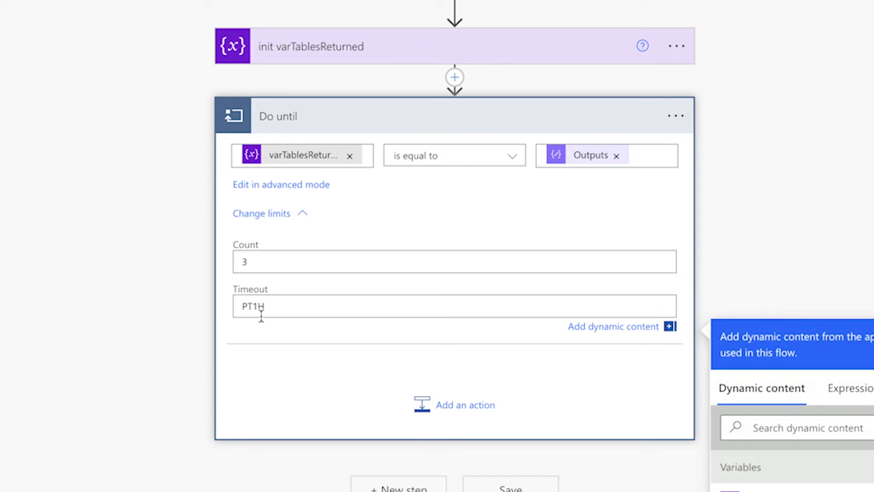
key(BackSpace)
key(BackSpace)
text(30M)
Add a Get tables action inside the loop with location SharePoint Site - My Team, library Operations and a dynamic content value as the file.
click(478, 405)
text(get tables)
click(482, 311)
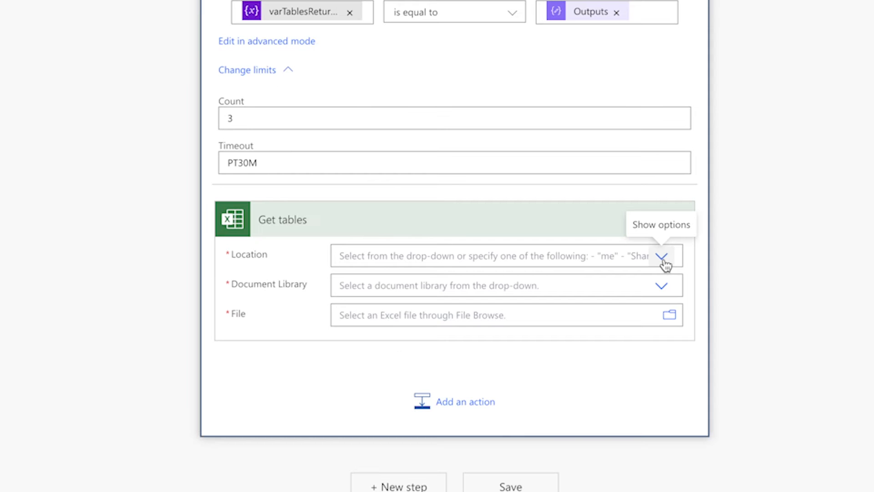
click(663, 292)
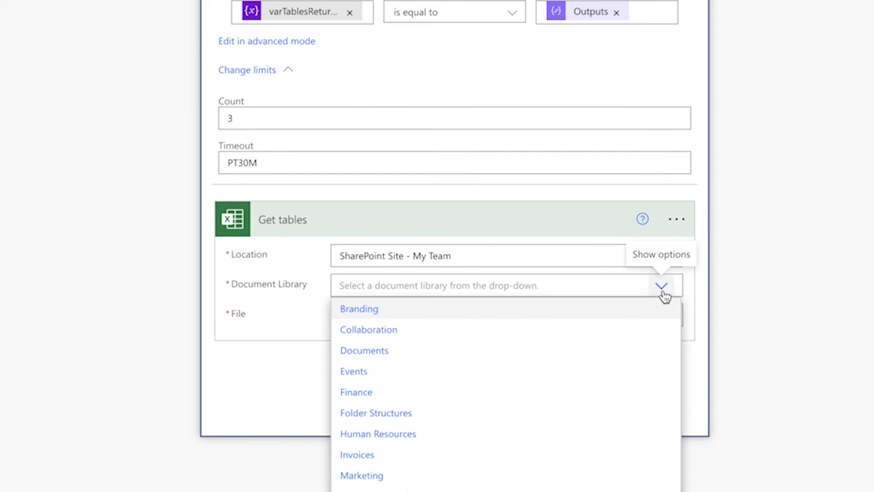
scroll(416, 422, down, 2)
click(416, 422)
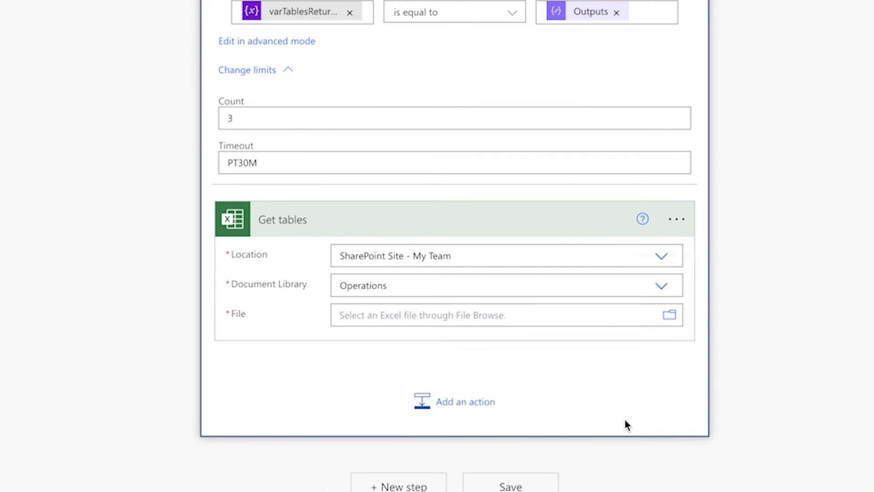
click(443, 314)
click(607, 463)
Add a Set variable action after Get tables, rename it varTablesReturned and select the varTablesReturned variable.
click(283, 248)
text(set var)
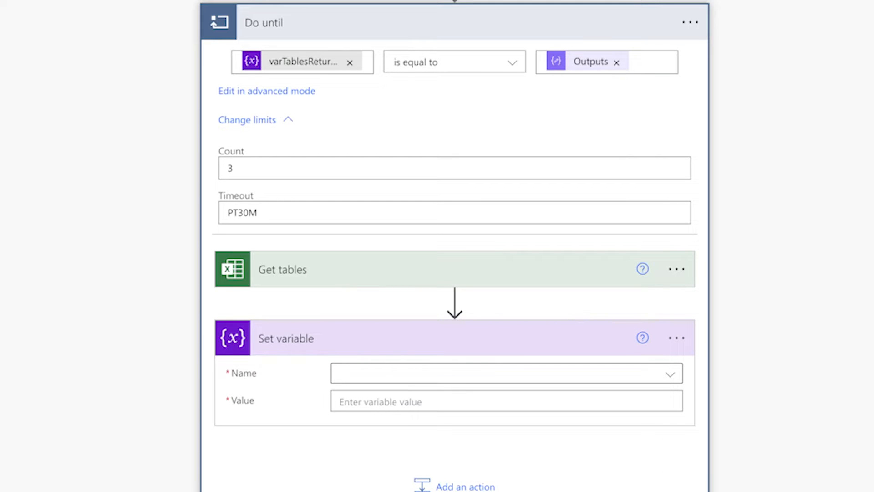
click(433, 375)
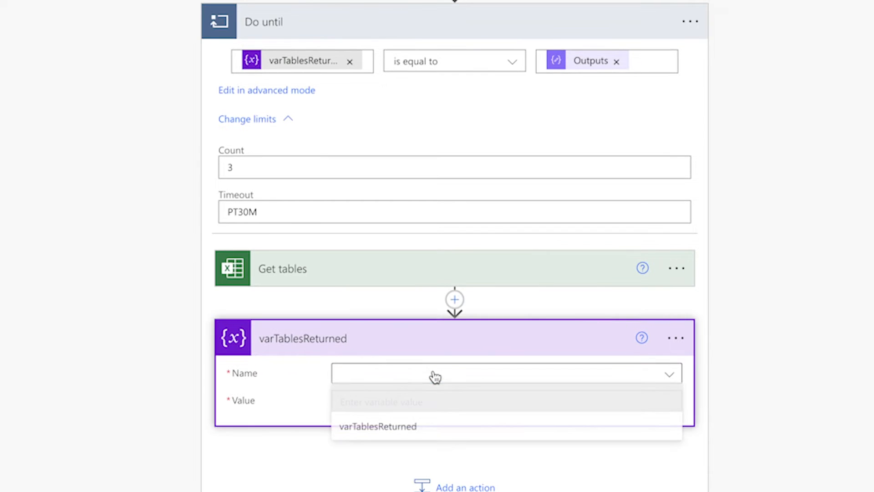
click(434, 422)
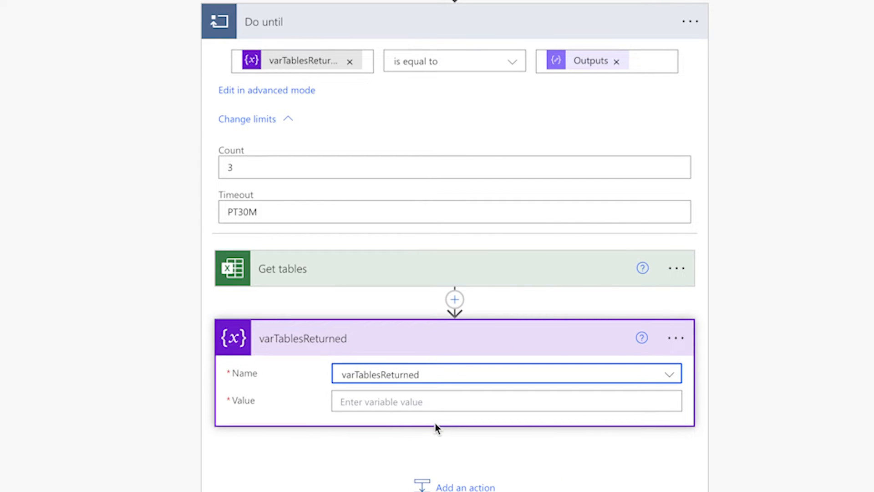
Set the variable's value to the expression int(length(outputs('Get_tables')?['body/value'])).
click(435, 403)
click(685, 230)
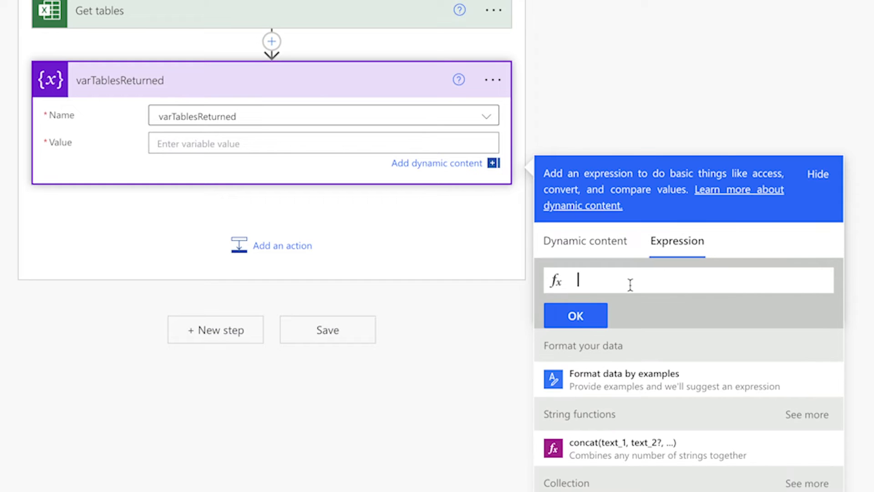
text(length)
key(Return)
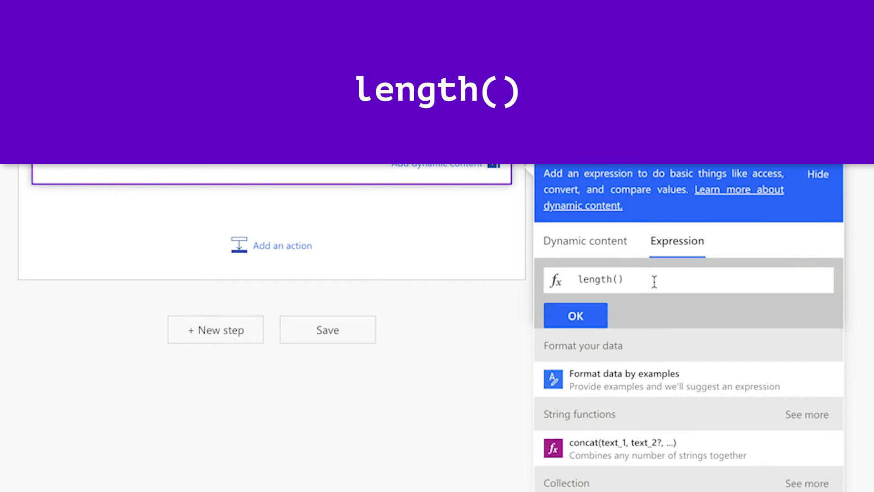
click(594, 249)
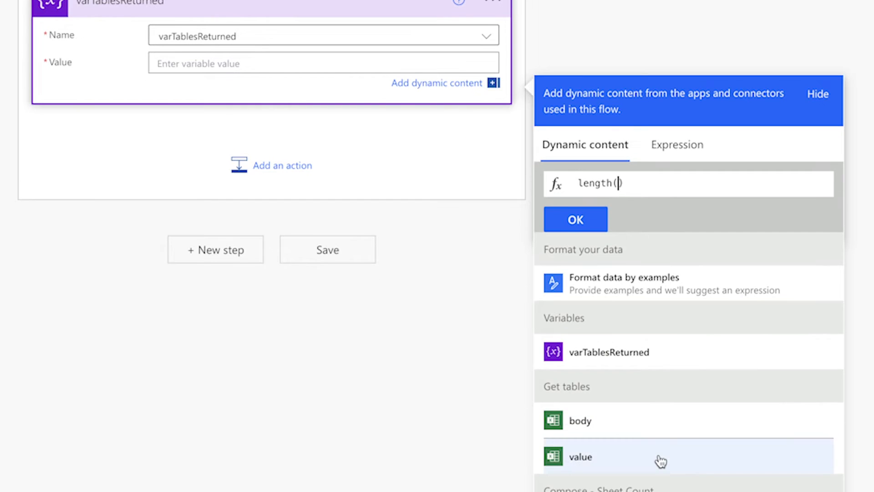
click(657, 460)
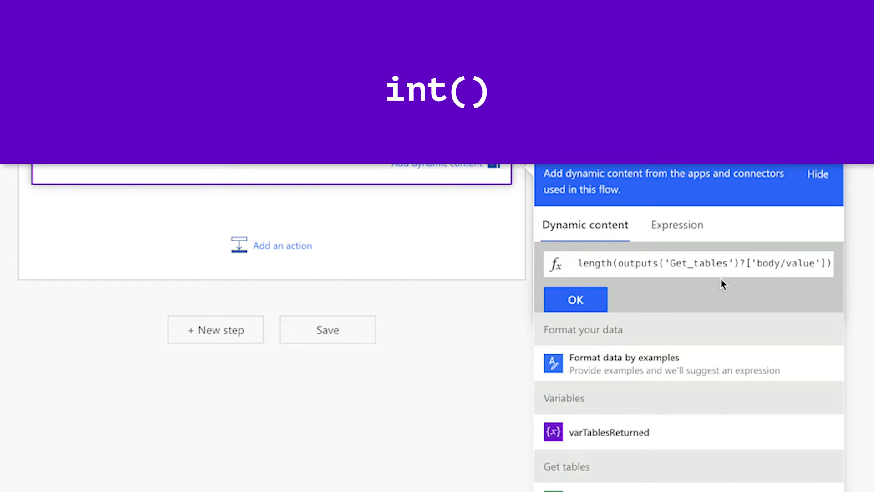
key(Up)
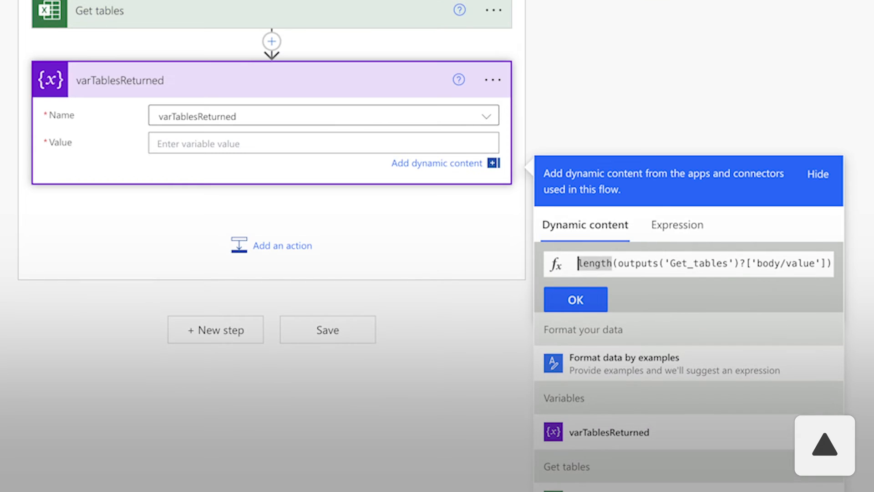
text(int)
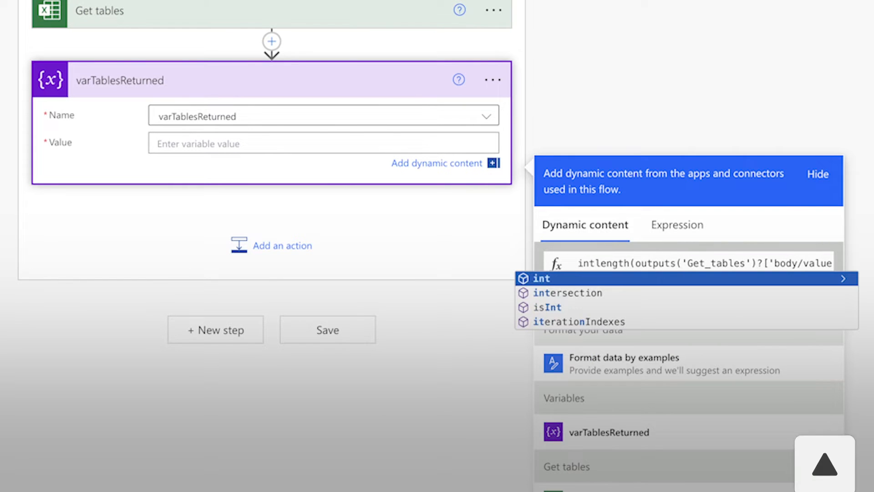
text(()
key(Down)
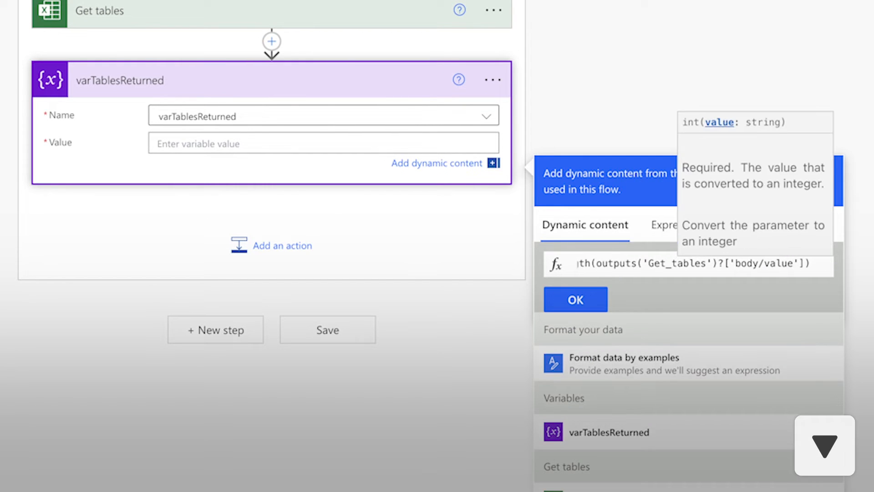
text())
click(594, 301)
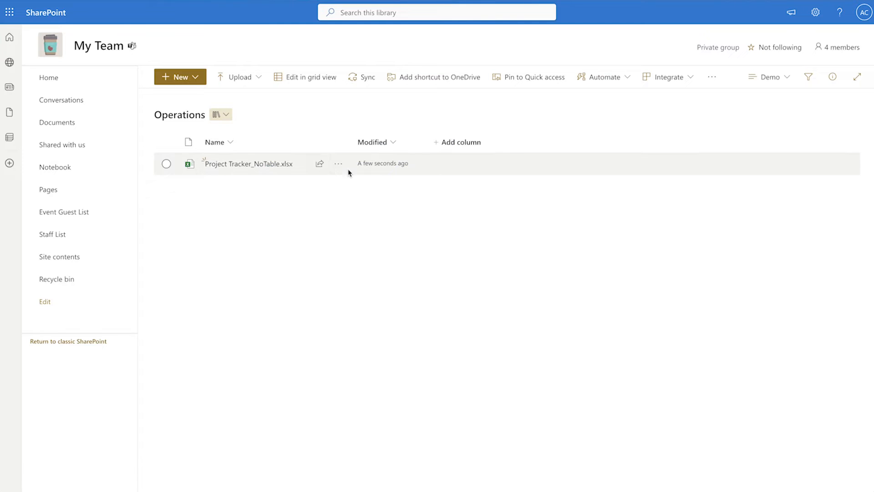
In SharePoint, run the Import Data to SharePoint List flow on Project Tracker_NoTable.xlsx in the Operations library.
click(339, 165)
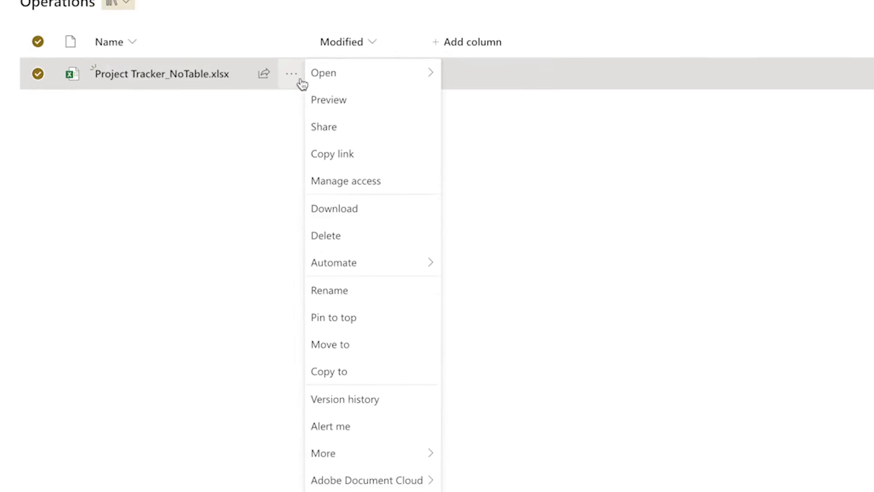
mouse_move(367, 293)
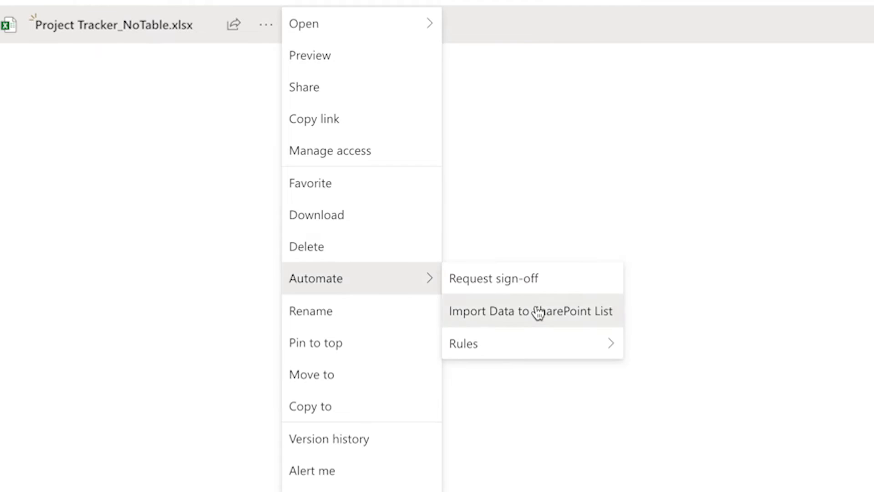
click(536, 310)
click(735, 474)
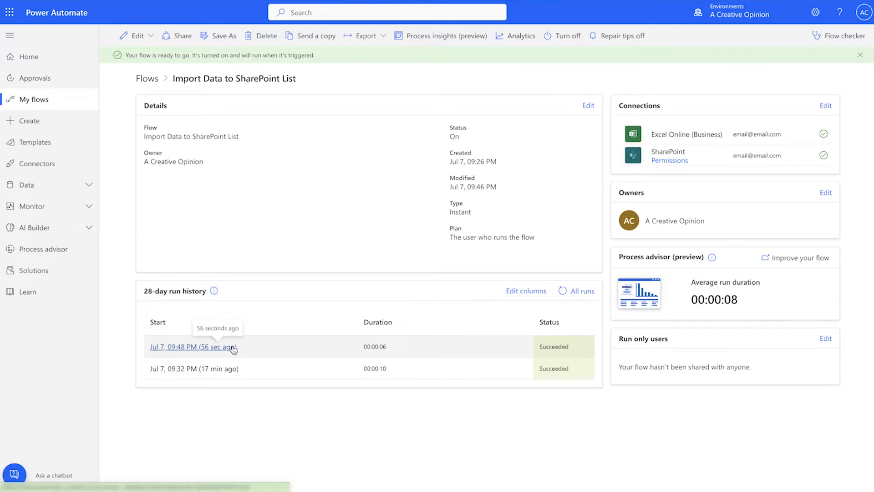
Open the newest flow run in Power Automate and inspect its Do until loop.
click(230, 347)
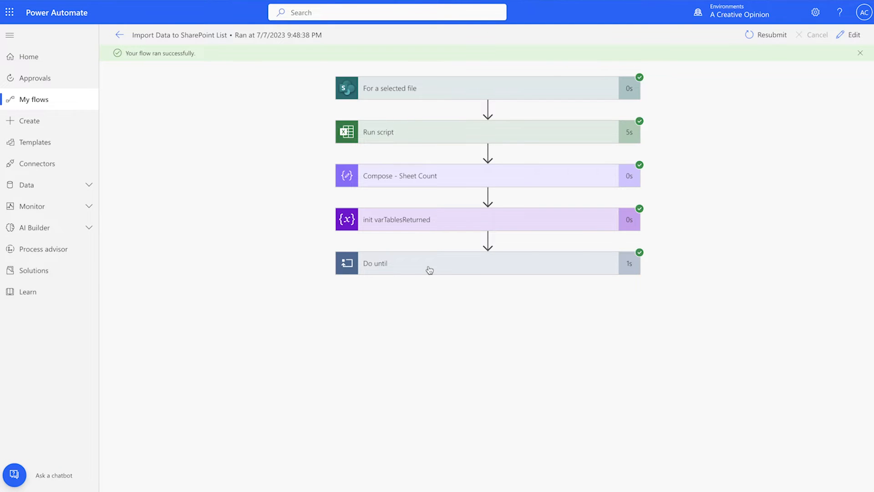
click(429, 270)
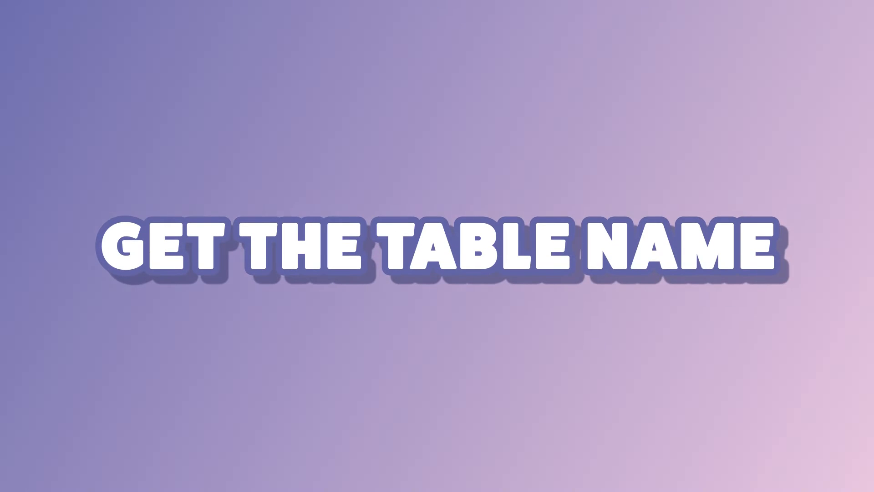